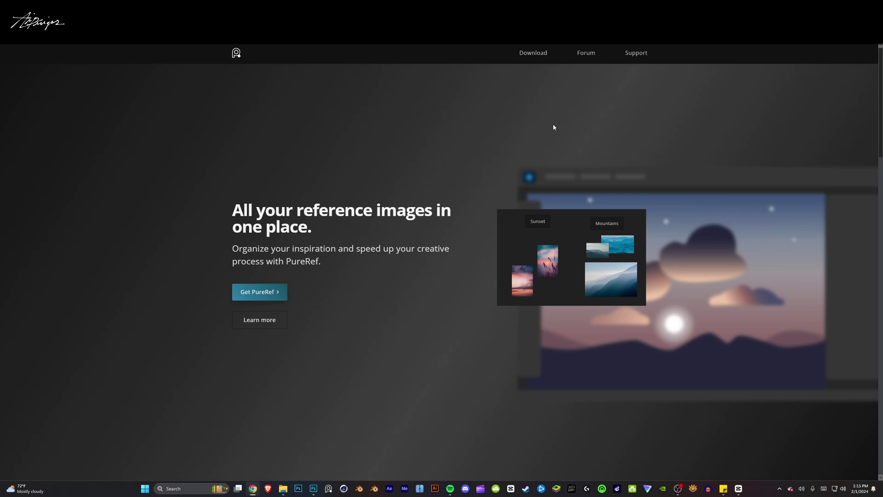
# Go to the Download page on pureref.com to get PureRef
pyautogui.click(533, 54)
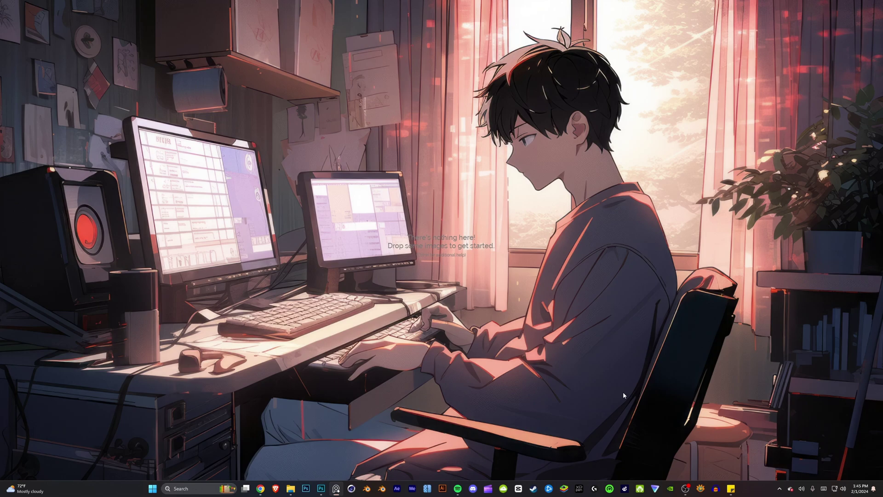
# Toggle overlay mode off and on again, test click-through, and reposition the empty board window
pyautogui.hotkey('ctrl', 'y')
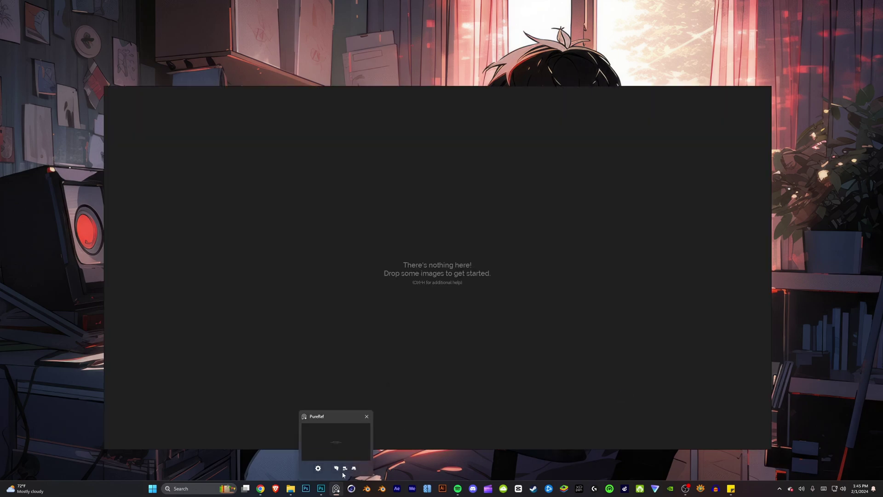
pyautogui.hotkey('ctrl', 'y')
pyautogui.hotkey('ctrl', 'y')
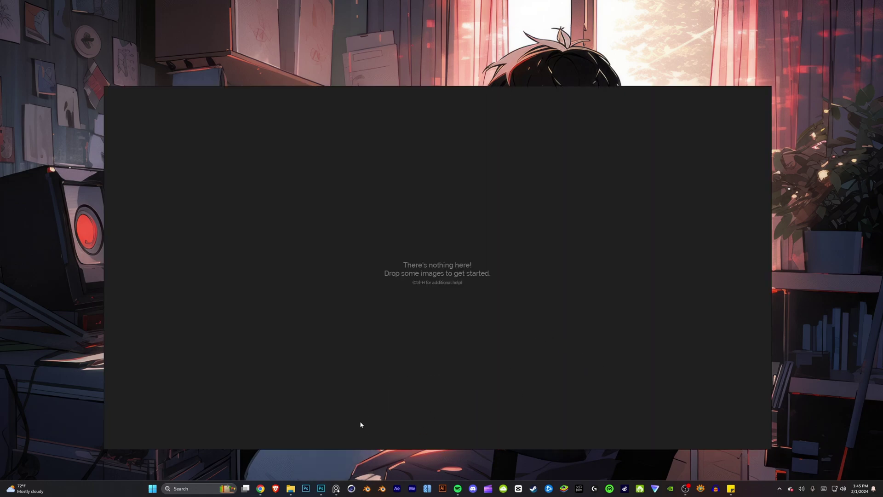
pyautogui.hotkey('ctrl', 't')
pyautogui.moveTo(395, 159); pyautogui.dragTo(400, 140)
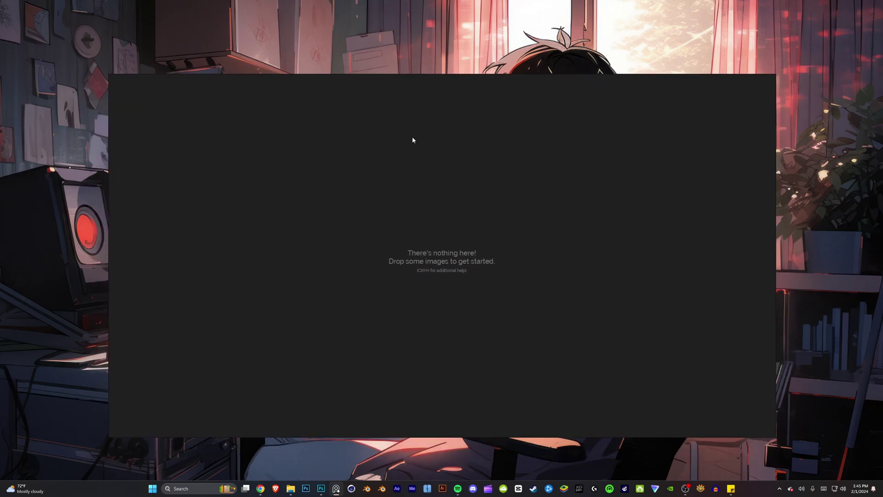
# Enable click-through, confirm a right-click reaches the desktop, then disable it from the taskbar thumbnail
pyautogui.hotkey('ctrl', 't')
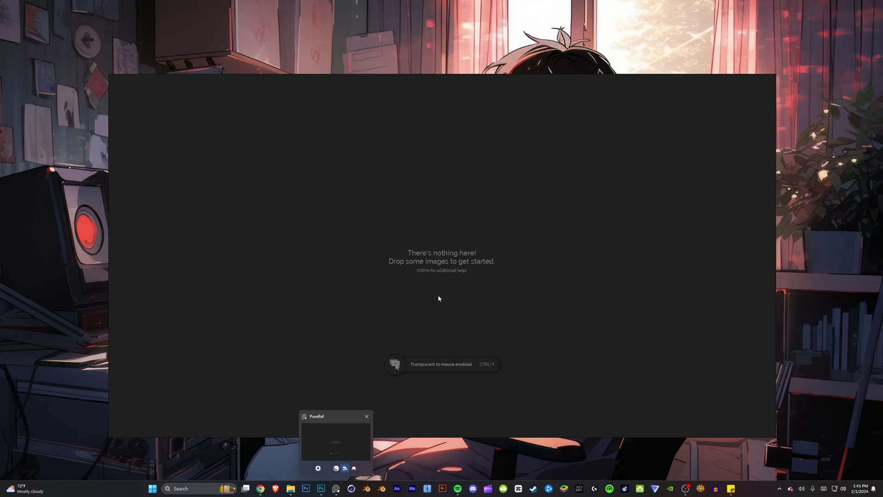
pyautogui.rightClick(369, 220)
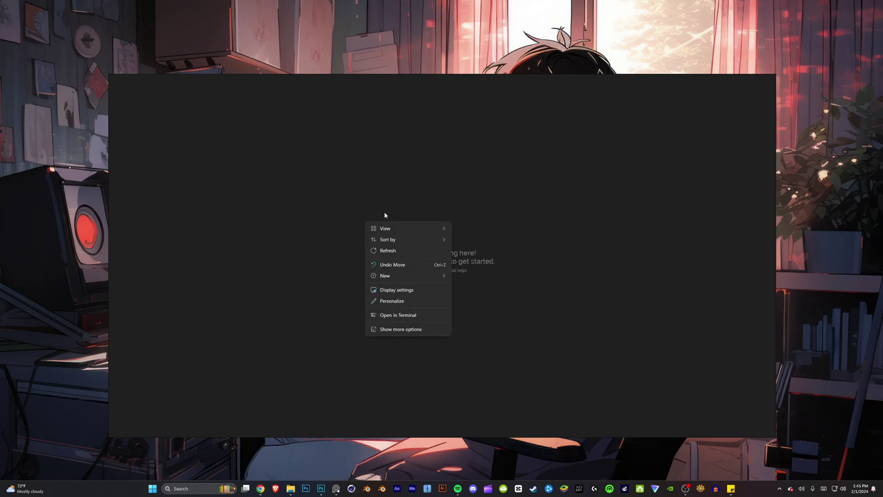
pyautogui.click(557, 208)
pyautogui.moveTo(337, 488)
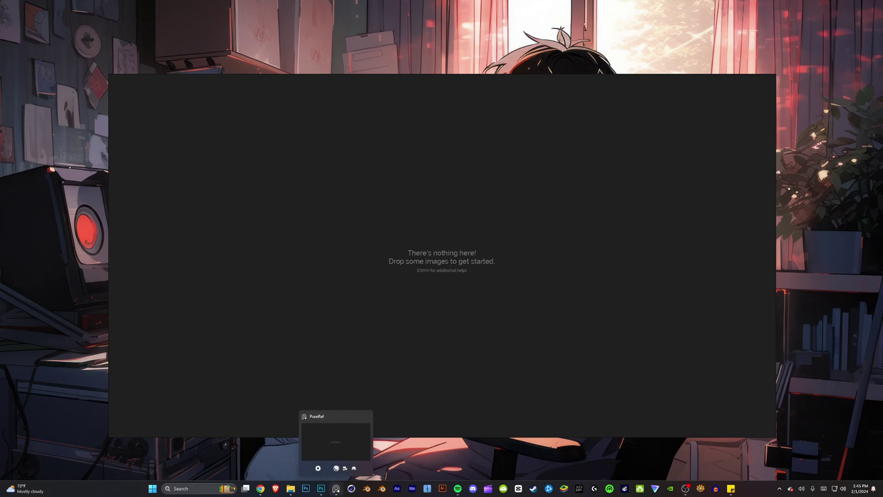
pyautogui.click(336, 468)
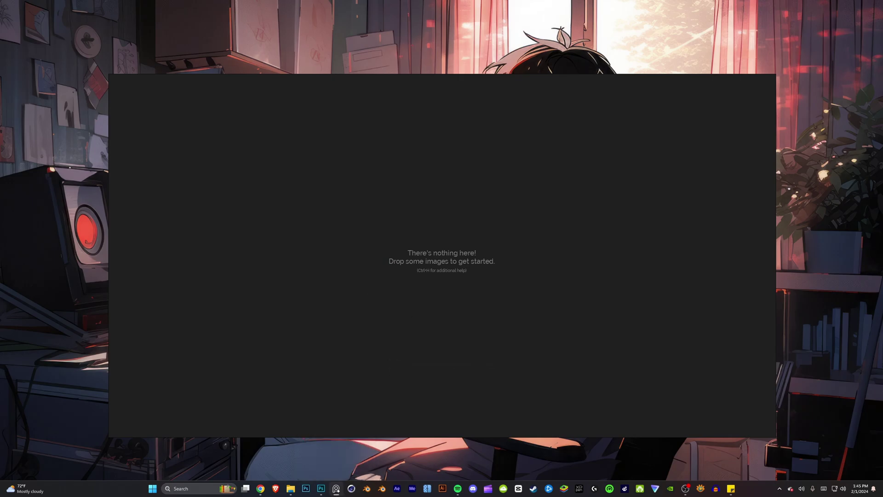
# Paste the masked character image and add the Itachi portrait beside it
pyautogui.hotkey('ctrl', 'v')
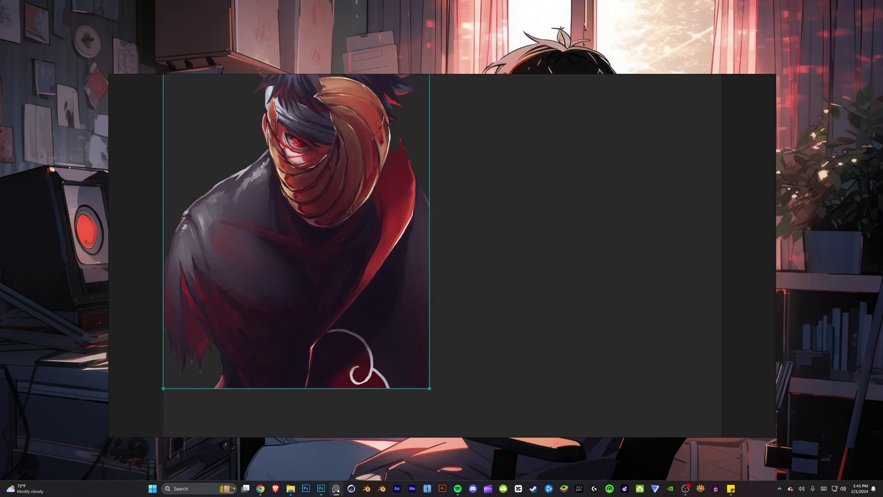
pyautogui.moveTo(448, 202); pyautogui.dragTo(253, 185)
pyautogui.scroll(-4, 253, 185)
pyautogui.hotkey('ctrl', 'p')
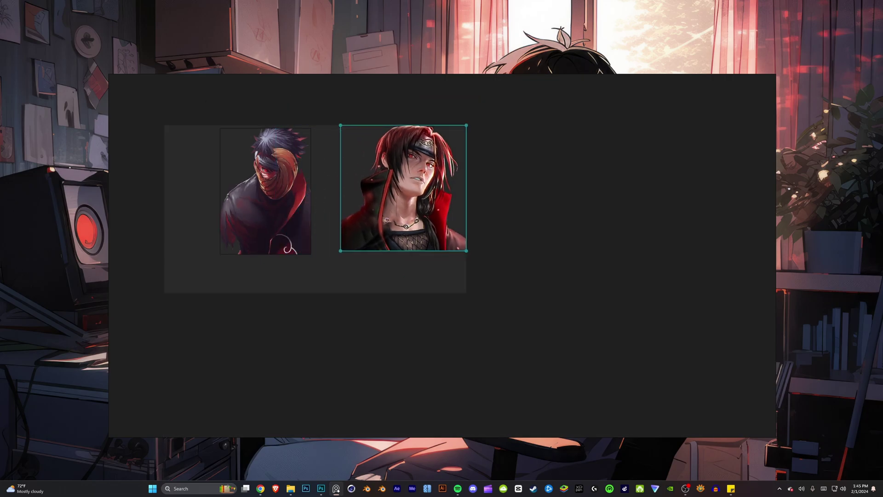
# Add the full-body Itachi and manga group images, arranged in one row with Photoshop behind
pyautogui.hotkey('ctrl', 'v')
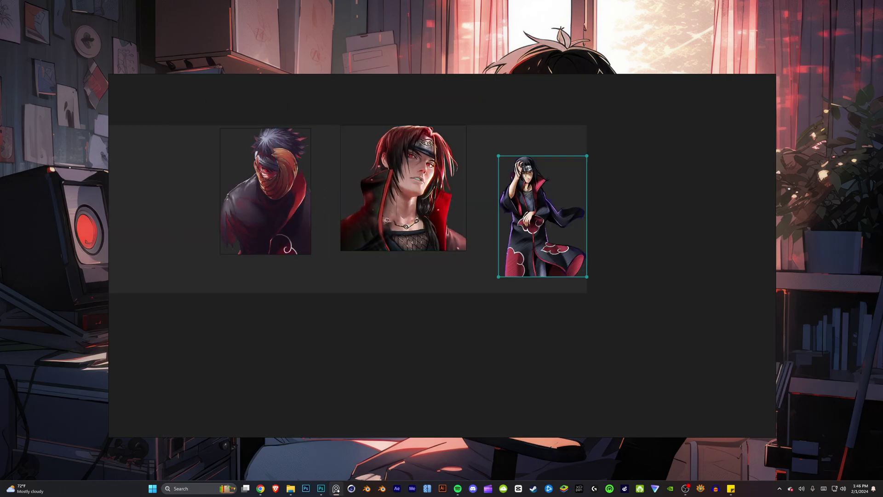
pyautogui.moveTo(595, 197); pyautogui.dragTo(598, 203)
pyautogui.scroll(-3, 598, 203)
pyautogui.hotkey('ctrl', 'p')
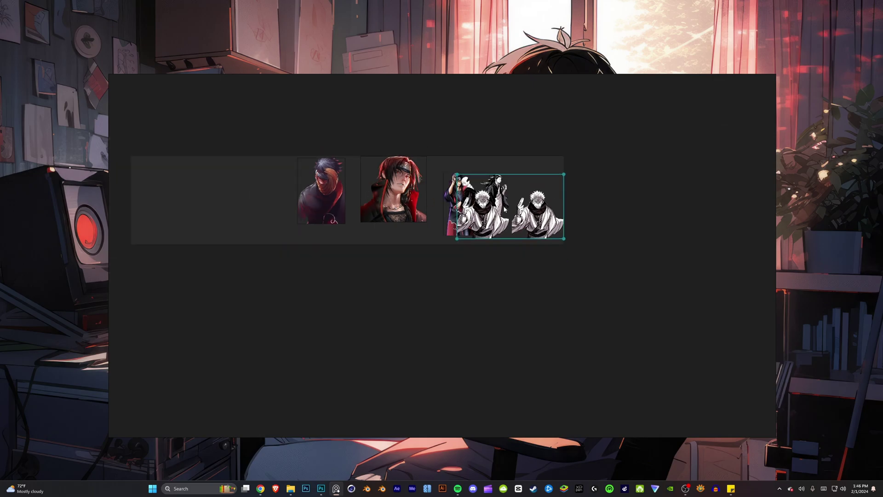
pyautogui.moveTo(506, 207); pyautogui.dragTo(597, 207)
pyautogui.scroll(2, 483, 173)
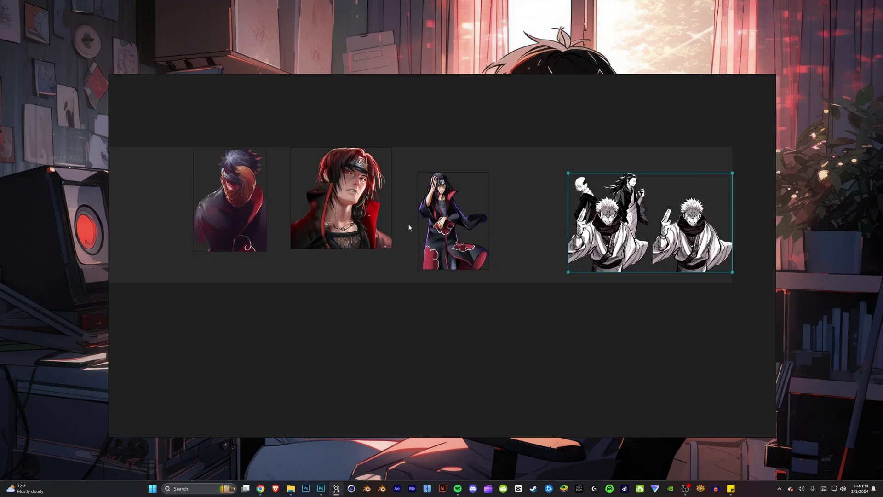
pyautogui.click(321, 488)
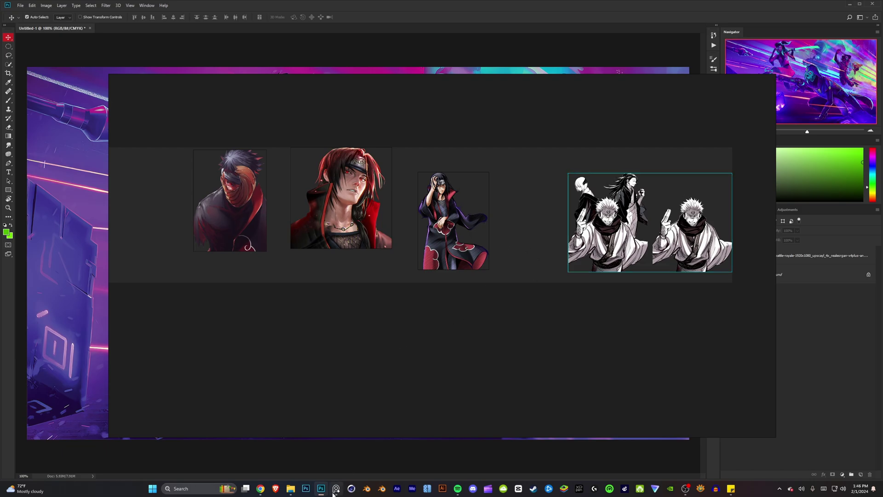
# Toggle Always On Top off, on, and off again from the taskbar thumbnail, bringing Photoshop forward
pyautogui.moveTo(336, 490)
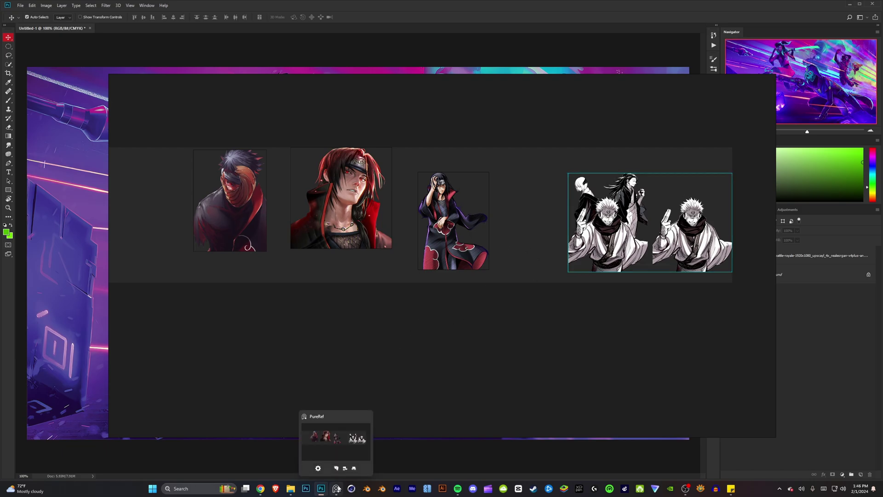
pyautogui.click(355, 469)
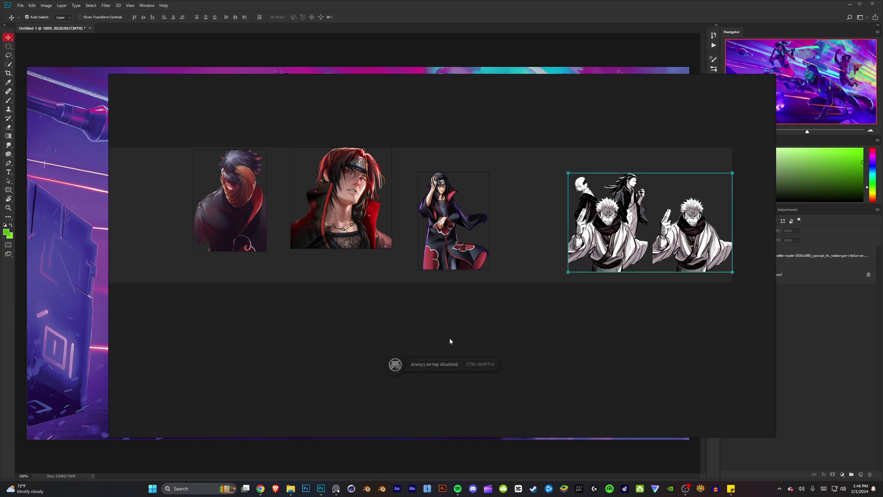
pyautogui.click(784, 314)
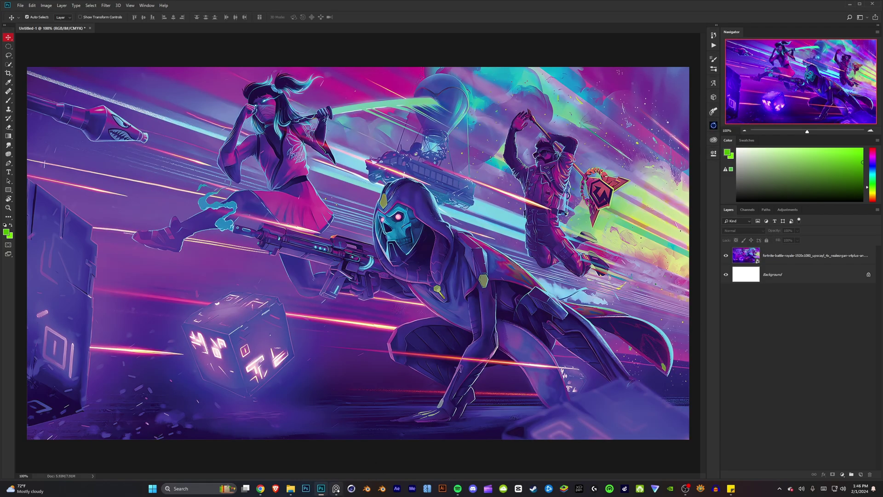
pyautogui.moveTo(336, 489)
pyautogui.click(354, 469)
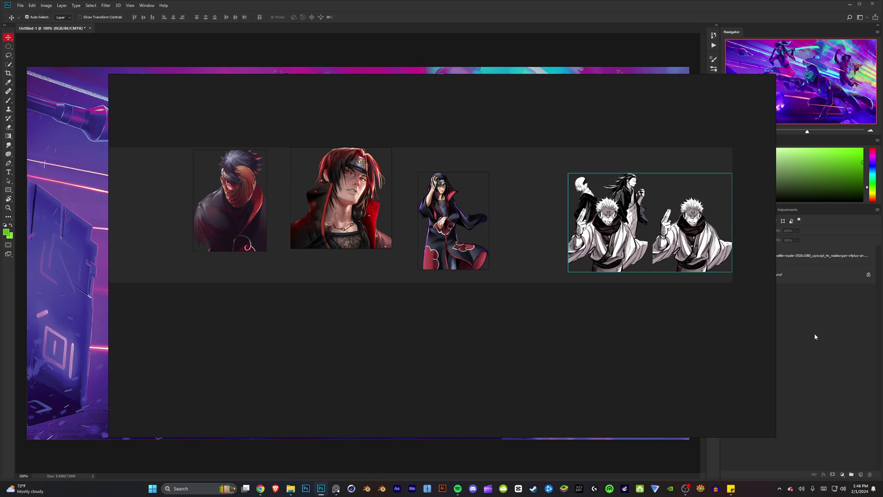
pyautogui.moveTo(336, 488)
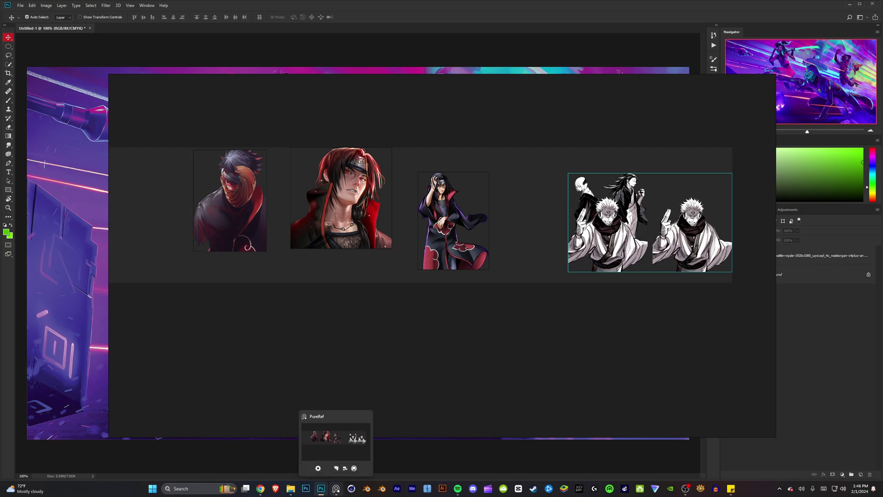
pyautogui.click(354, 470)
pyautogui.click(802, 311)
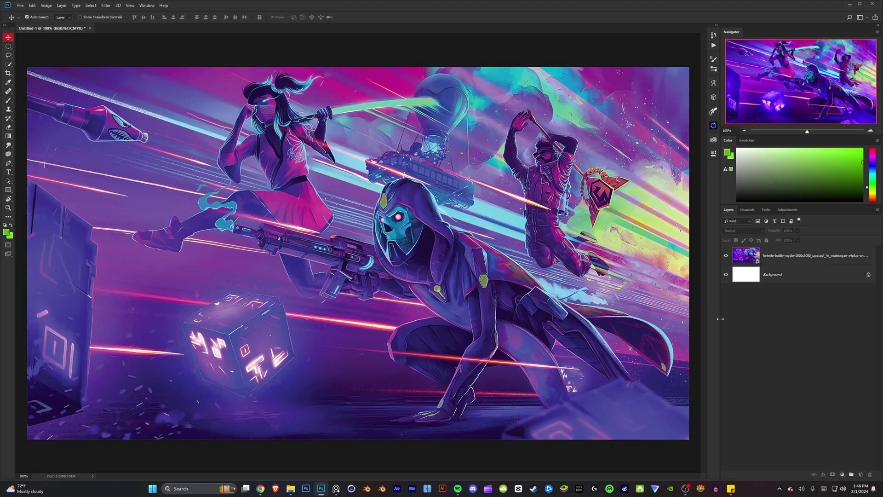
# Bring the board back over Photoshop, adjust its zoom, and enable overlay mode with Ctrl+Y
pyautogui.click(336, 488)
pyautogui.scroll(-4, 335, 191)
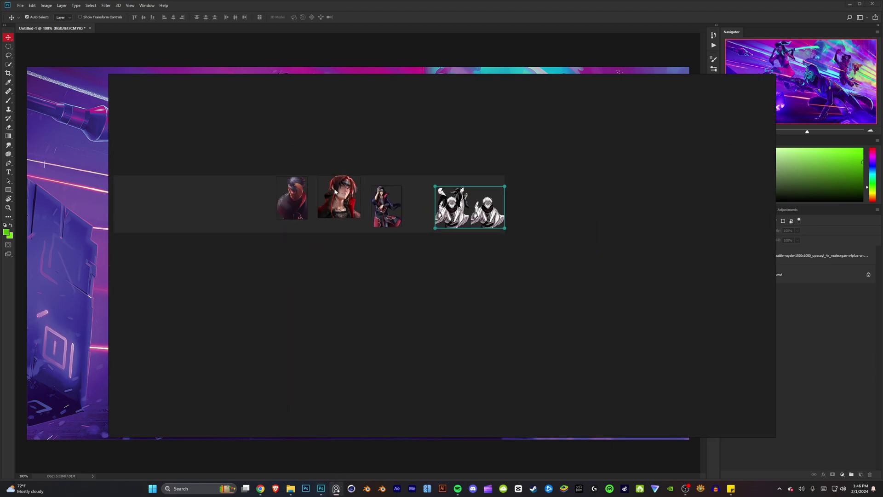
pyautogui.scroll(4, 367, 168)
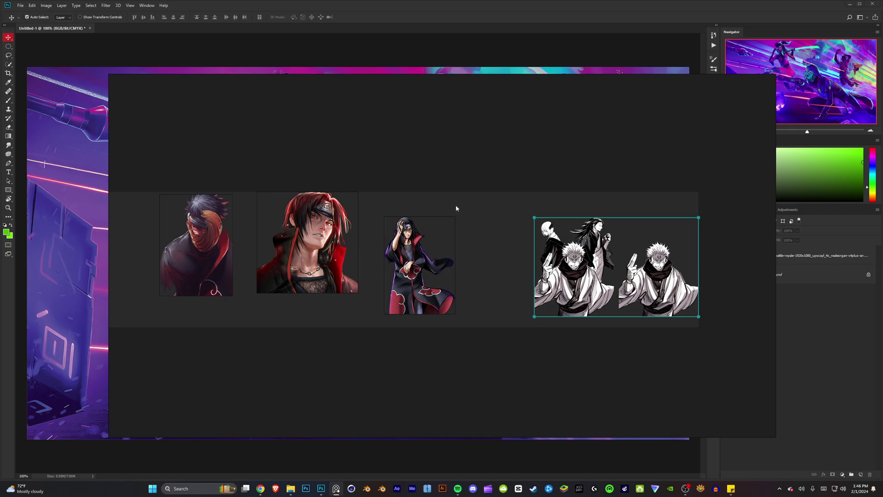
pyautogui.scroll(5, 640, 232)
pyautogui.scroll(-7, 410, 225)
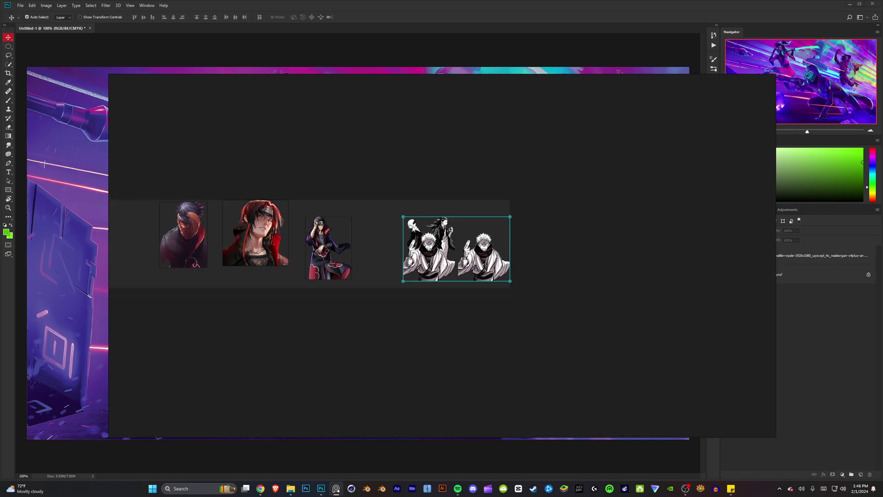
pyautogui.scroll(4, 302, 213)
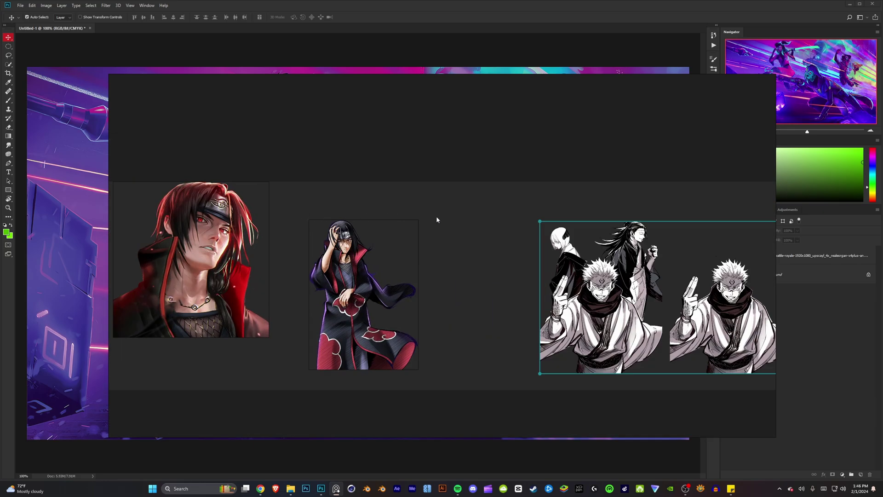
pyautogui.scroll(-5, 437, 219)
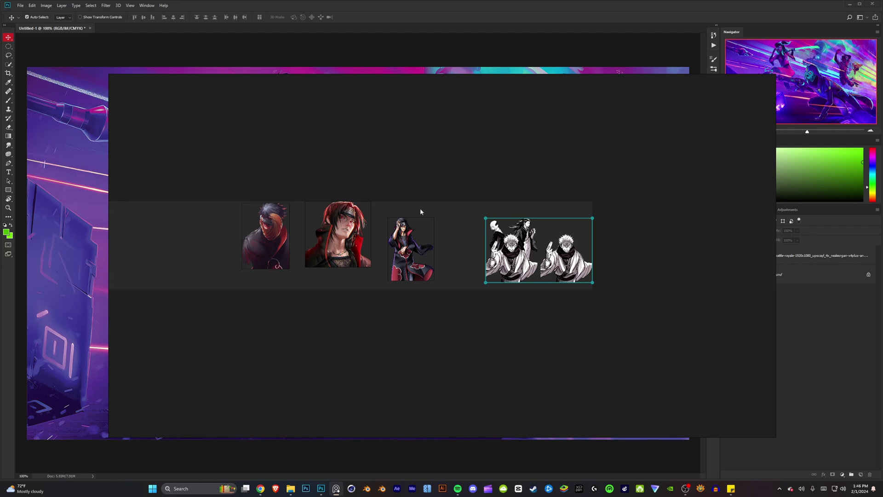
pyautogui.hotkey('ctrl', 'y')
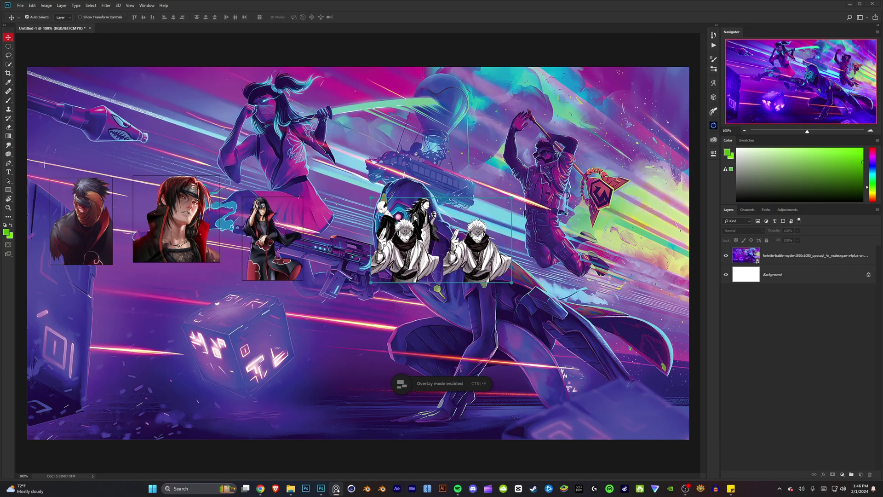
# Move the manga group right and scale up the full-body Itachi image
pyautogui.scroll(4, 395, 212)
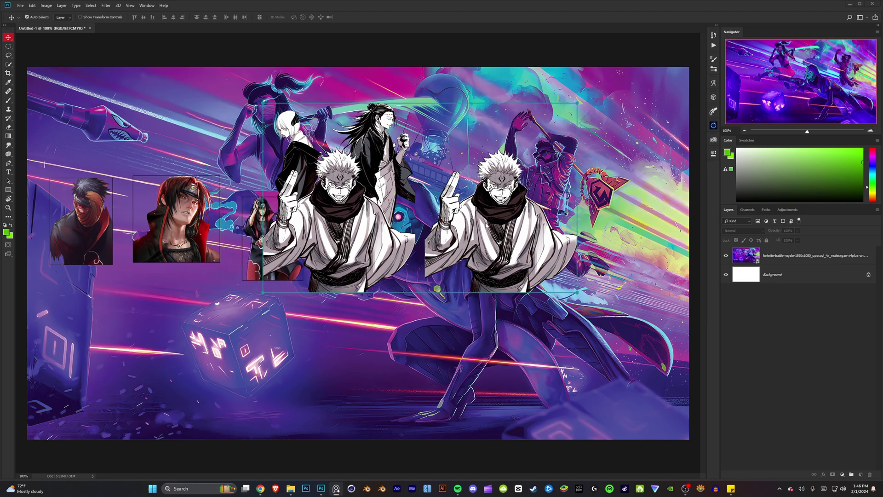
pyautogui.moveTo(486, 225); pyautogui.dragTo(571, 244)
pyautogui.click(267, 227)
pyautogui.moveTo(303, 194); pyautogui.dragTo(345, 150)
# Bring the board back over Photoshop, move the manga group upper right, and enable Always on Top
pyautogui.click(726, 352)
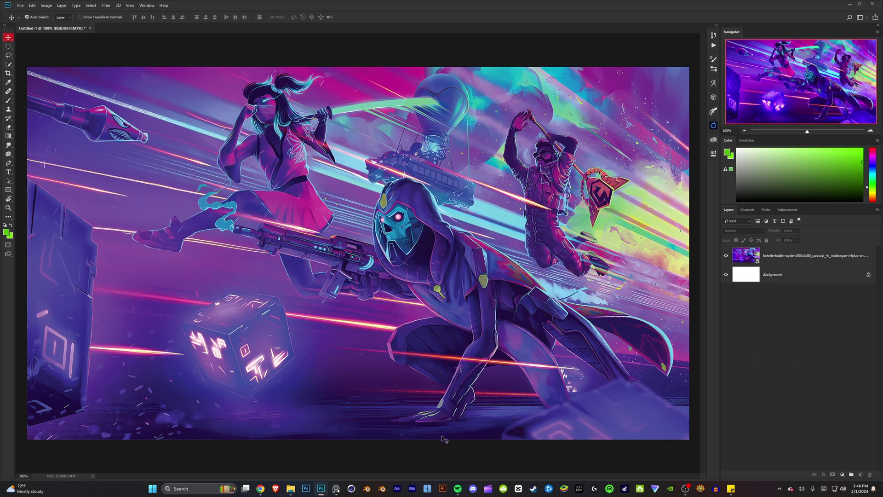
pyautogui.click(336, 488)
pyautogui.moveTo(432, 231); pyautogui.dragTo(586, 205)
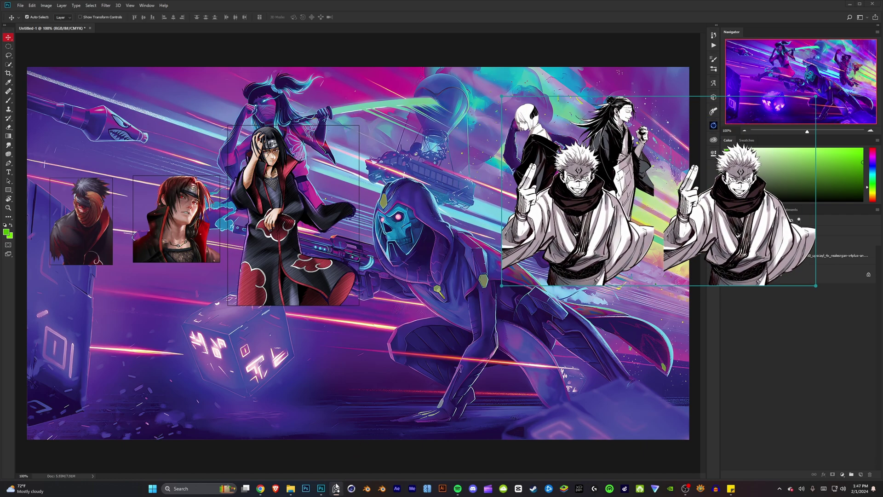
pyautogui.hotkey('ctrl', 'shift', 'a')
# Nudge the Photoshop background artwork slightly right and select Layer 0
pyautogui.click(537, 313)
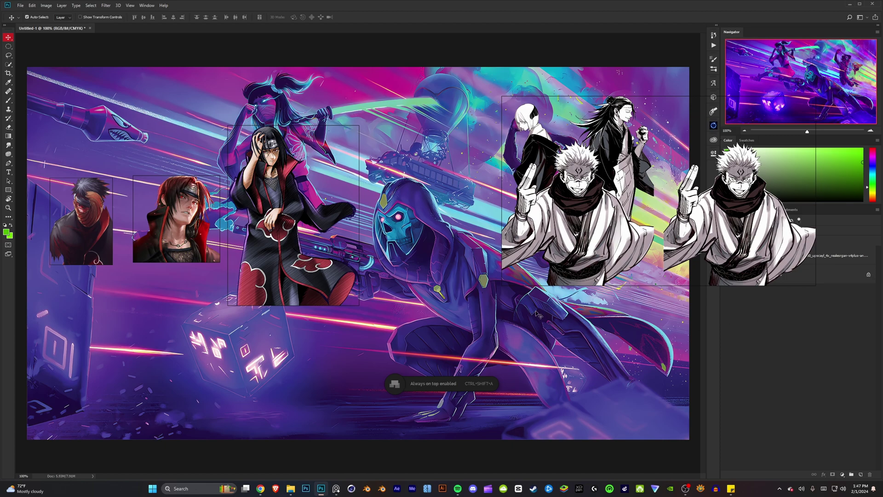
pyautogui.moveTo(537, 314); pyautogui.dragTo(541, 317)
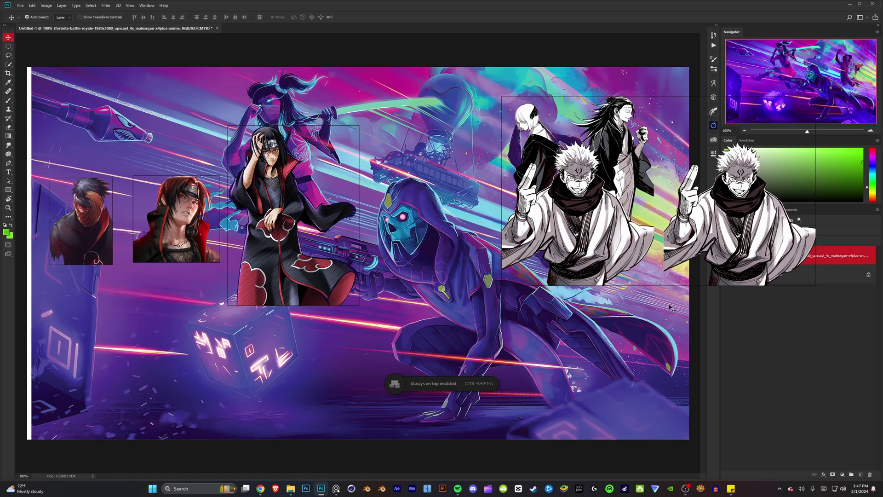
pyautogui.click(869, 278)
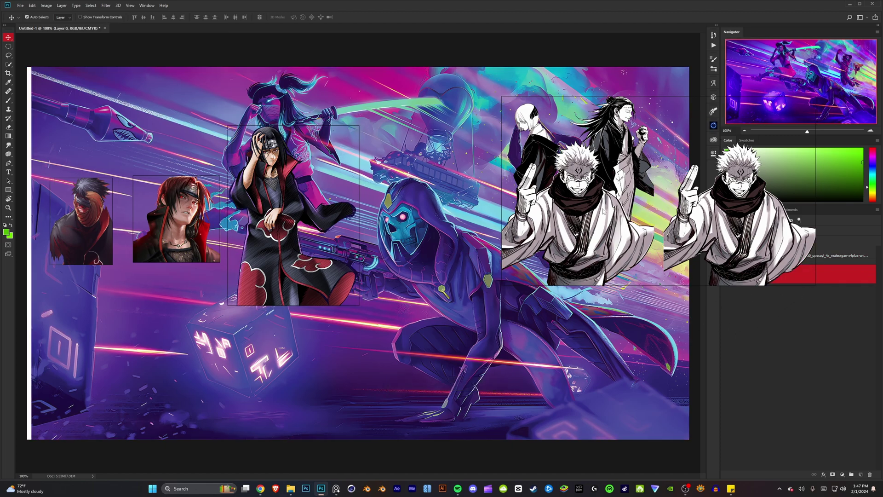
# Toggle click-through on and off, then move the reference window to the top of the screen
pyautogui.moveTo(335, 493)
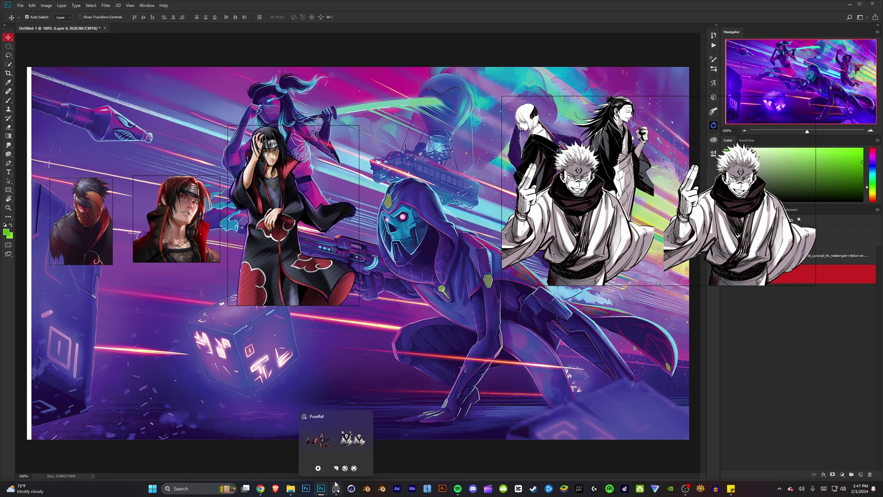
pyautogui.click(339, 469)
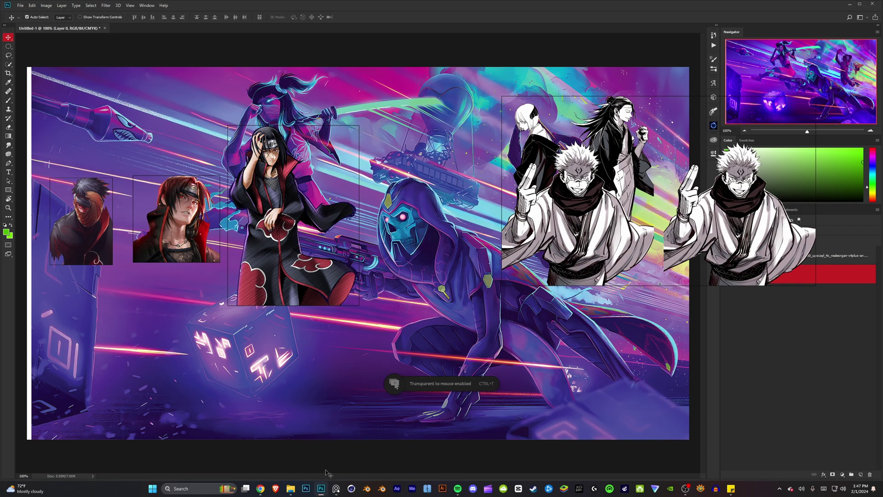
pyautogui.click(338, 469)
pyautogui.moveTo(573, 219); pyautogui.dragTo(584, 107)
# Select and deselect the Fortnite layer, undo the layer change, and disable Always on Top
pyautogui.click(767, 256)
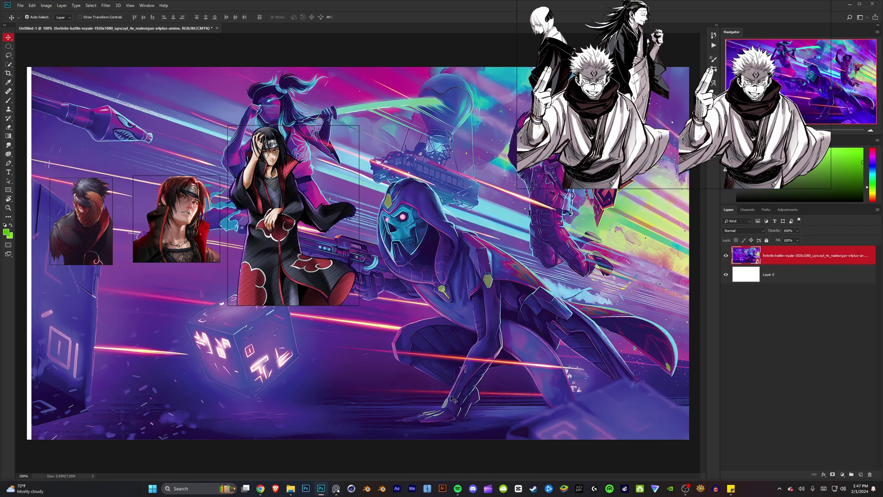
pyautogui.click(782, 341)
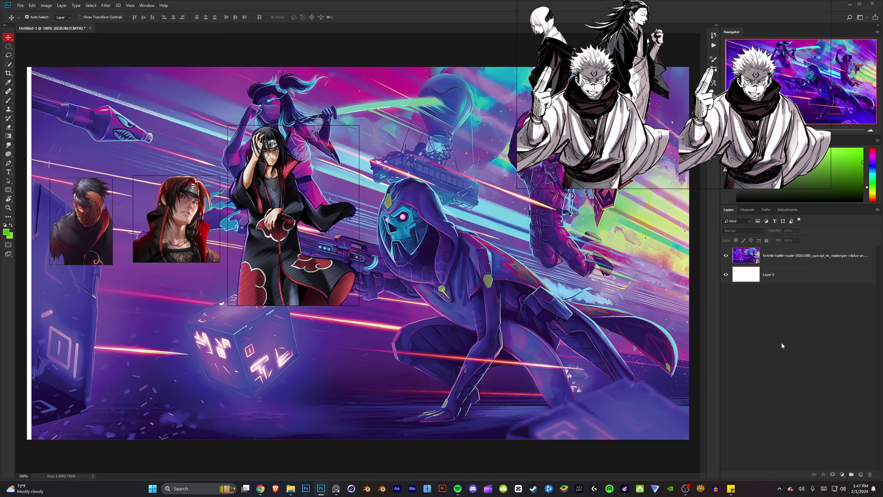
pyautogui.hotkey('ctrl', 'y')
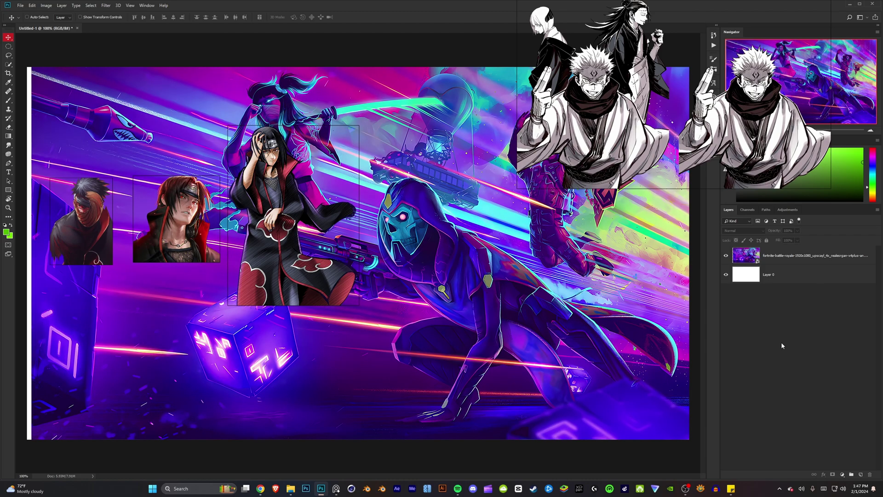
pyautogui.hotkey('ctrl', 'z')
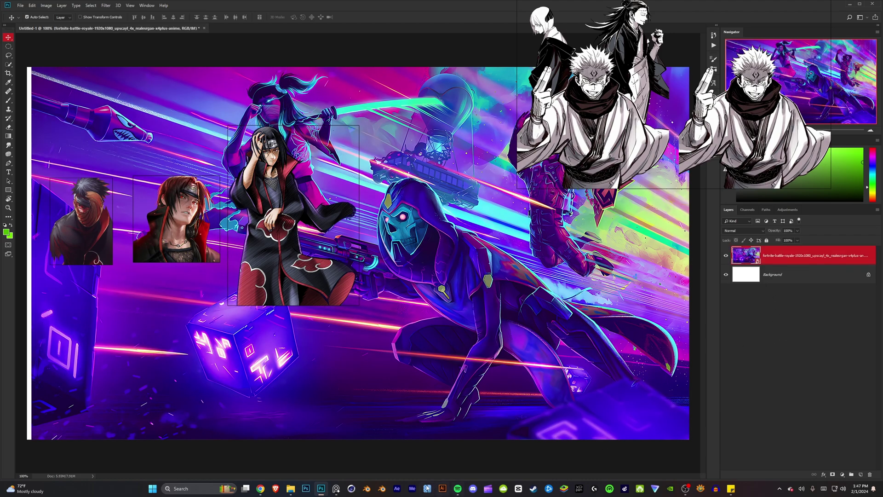
pyautogui.hotkey('ctrl', 'shift', 'a')
# Turn overlay mode off with Ctrl+Y, then marquee-select all the reference images and delete them
pyautogui.click(555, 76)
pyautogui.hotkey('ctrl', 'y')
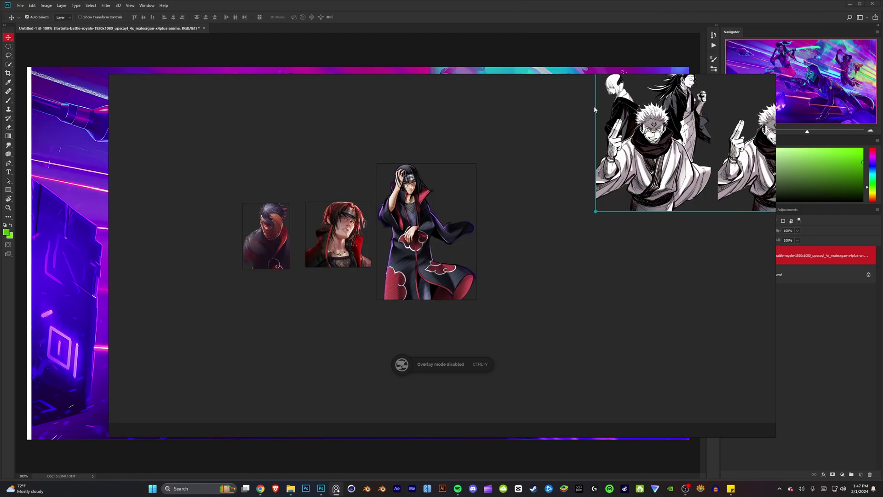
pyautogui.scroll(-5, 365, 242)
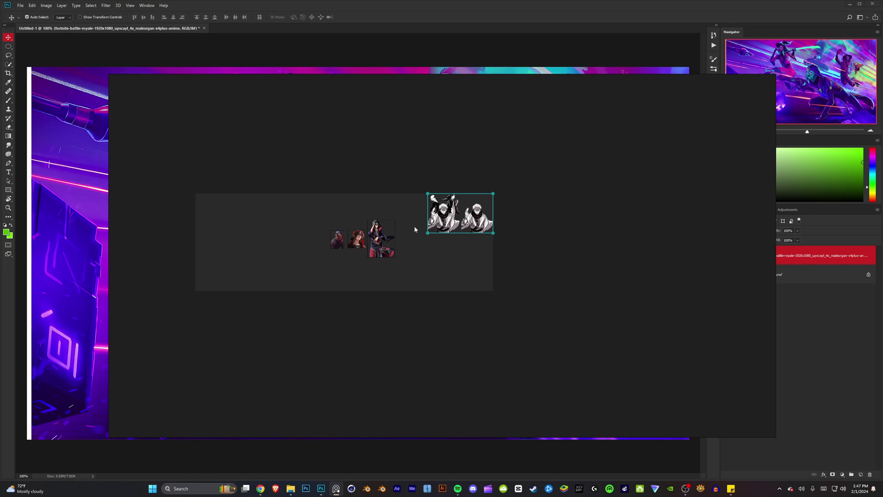
pyautogui.scroll(4, 414, 228)
pyautogui.scroll(-3, 414, 228)
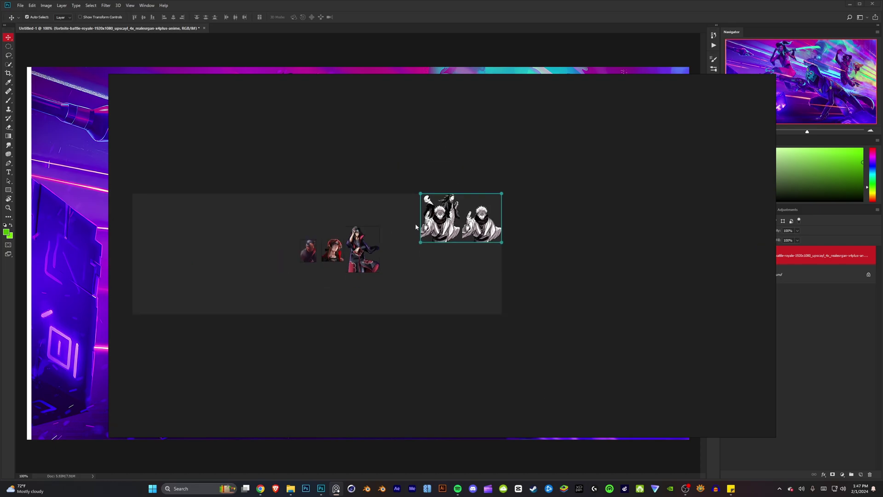
pyautogui.scroll(3, 381, 219)
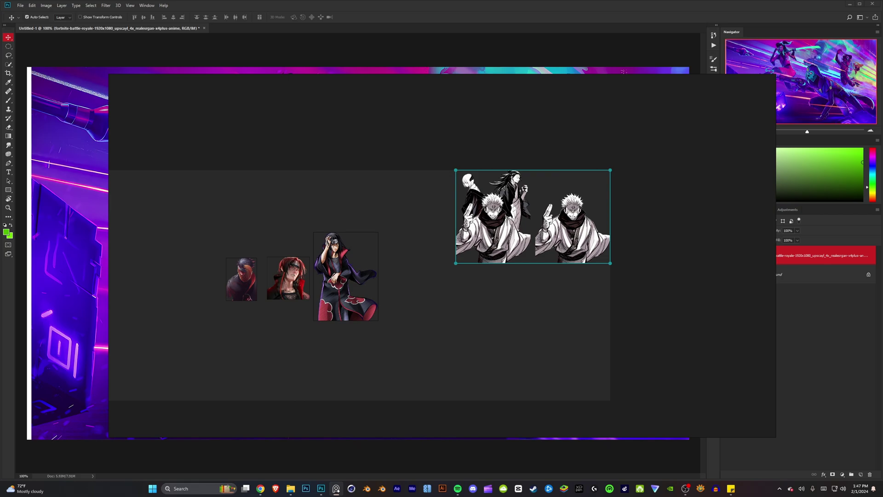
pyautogui.moveTo(665, 334); pyautogui.dragTo(229, 208)
pyautogui.press('Delete')
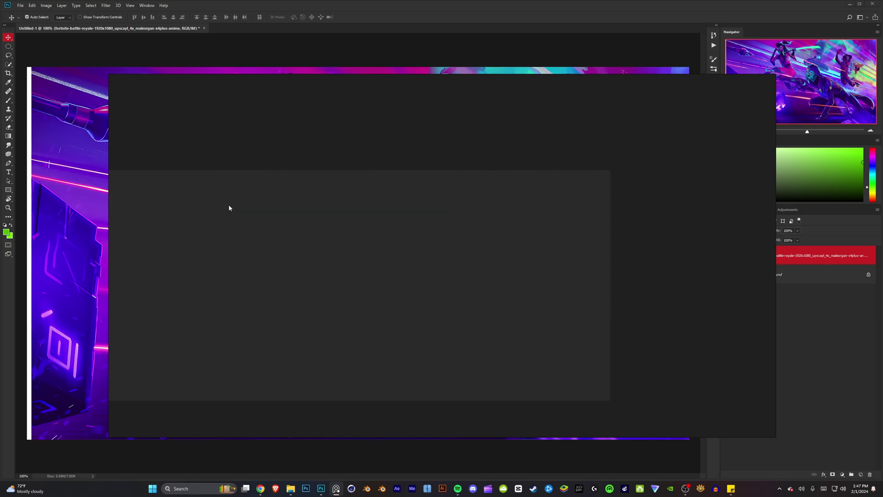
# Select all fourteen RENDER images in File Explorer's 'custom fortnite renders' folder
pyautogui.press('super+e')
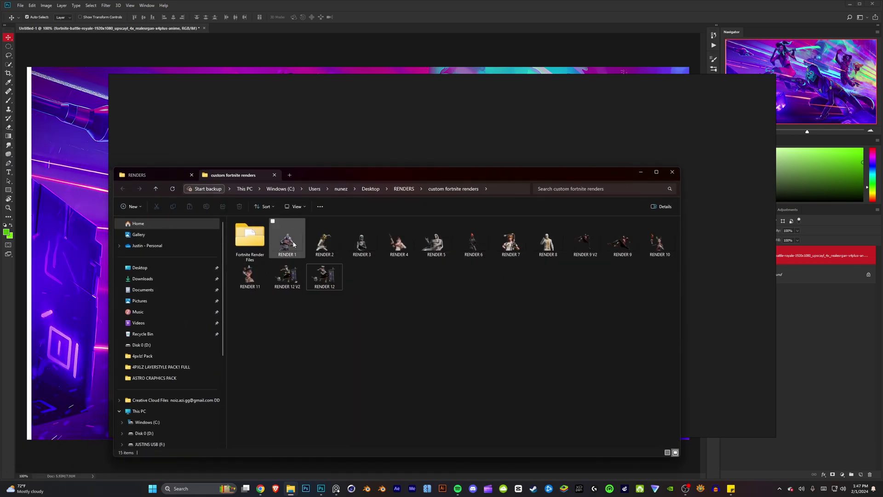
pyautogui.keyDown('shift'); pyautogui.click(323, 279); pyautogui.keyUp('shift')
# Drop the fourteen renders onto the board as a four-column grid, shift it left, and deselect
pyautogui.moveTo(323, 279); pyautogui.dragTo(389, 134)
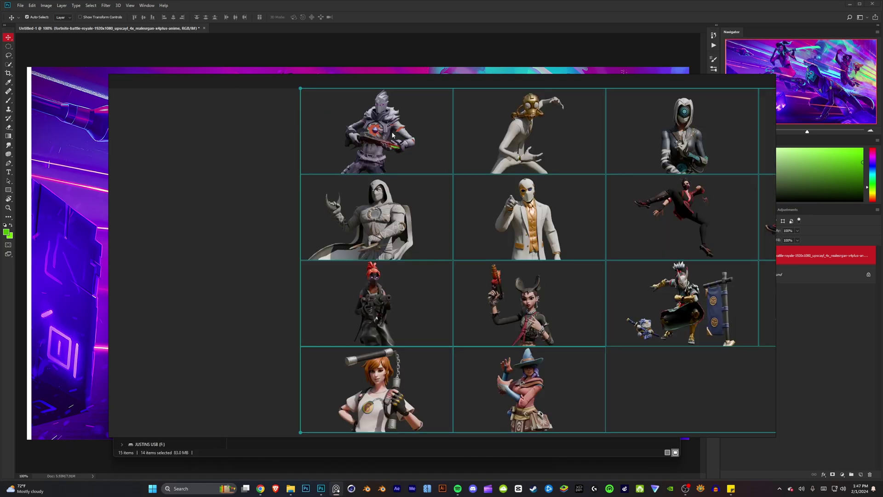
pyautogui.scroll(-5, 387, 179)
pyautogui.moveTo(445, 163); pyautogui.dragTo(358, 171)
pyautogui.scroll(2, 371, 180)
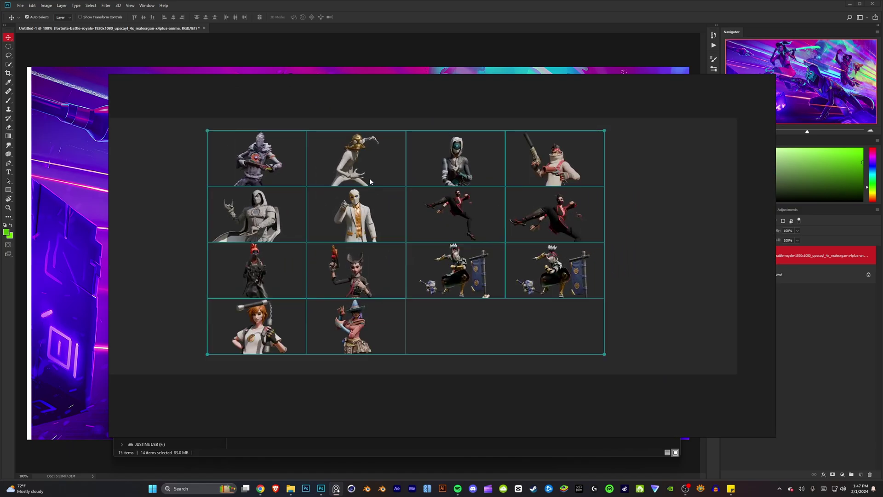
pyautogui.click(653, 226)
pyautogui.scroll(2, 334, 176)
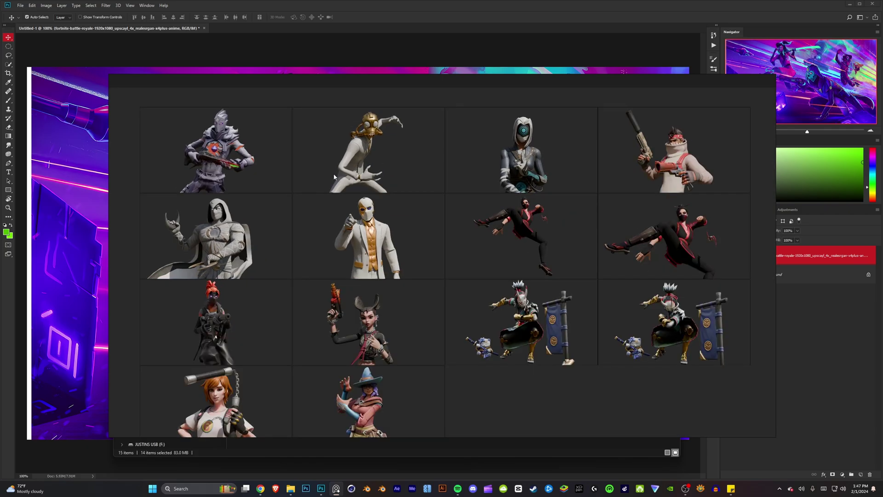
pyautogui.scroll(-2, 401, 159)
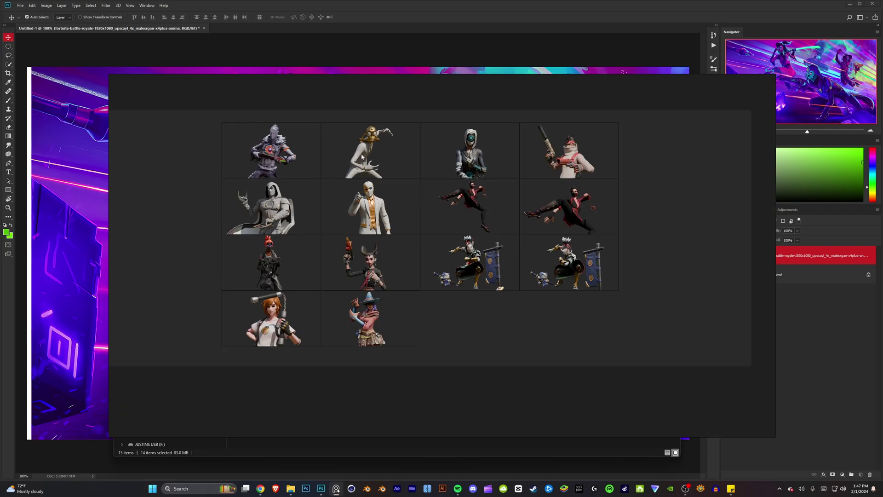
pyautogui.scroll(8, 299, 152)
pyautogui.scroll(-8, 349, 150)
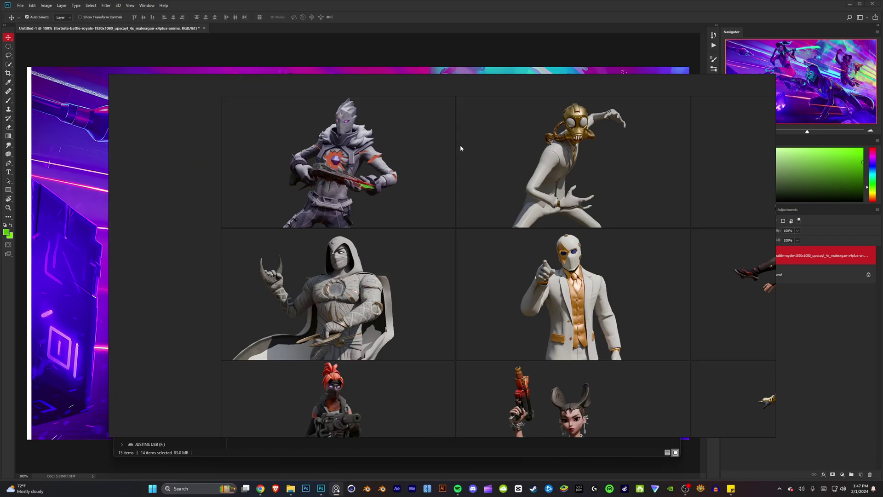
pyautogui.scroll(5, 575, 144)
pyautogui.scroll(-3, 593, 137)
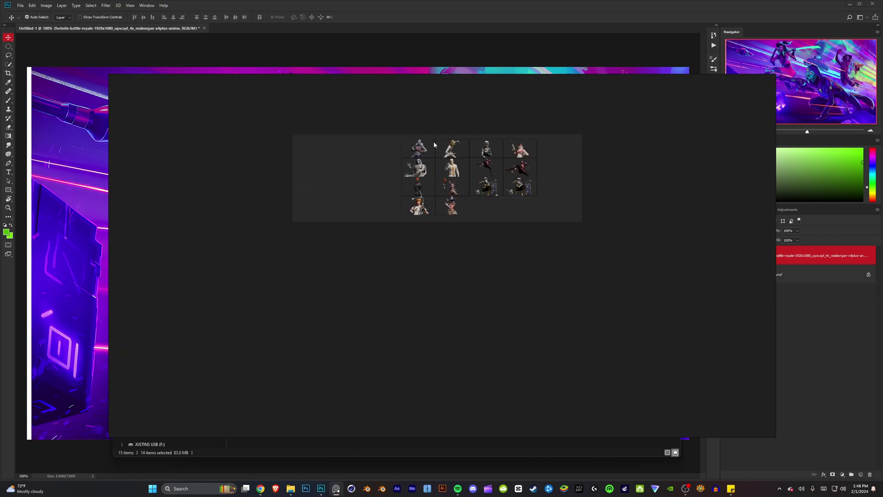
pyautogui.scroll(3, 453, 150)
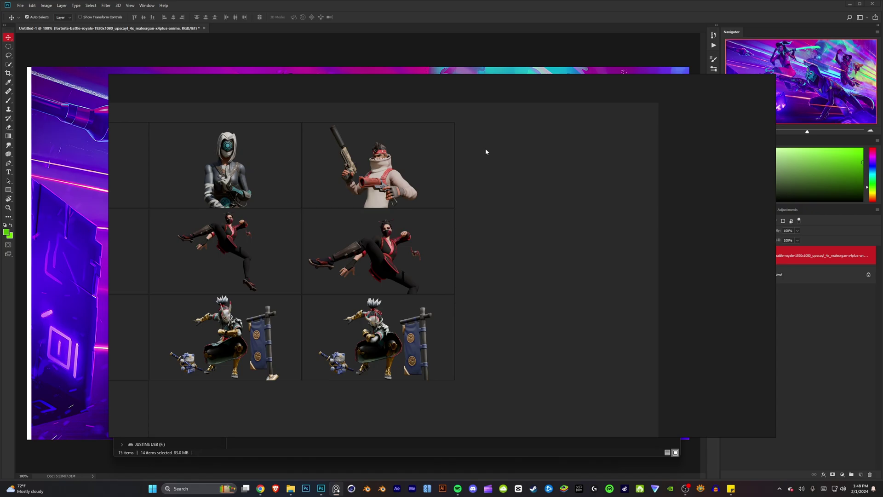
# Hide File Explorer and bring the PureRef board of Fortnite renders back in front of Photoshop
pyautogui.click(810, 330)
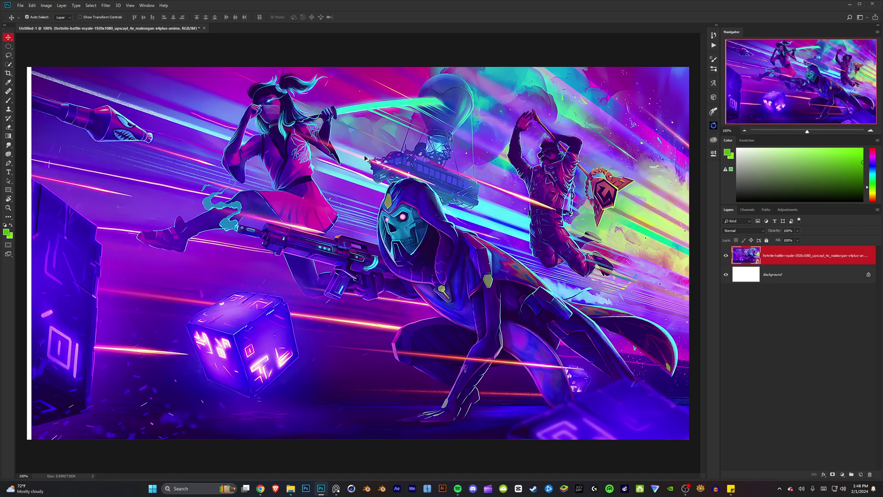
pyautogui.click(336, 489)
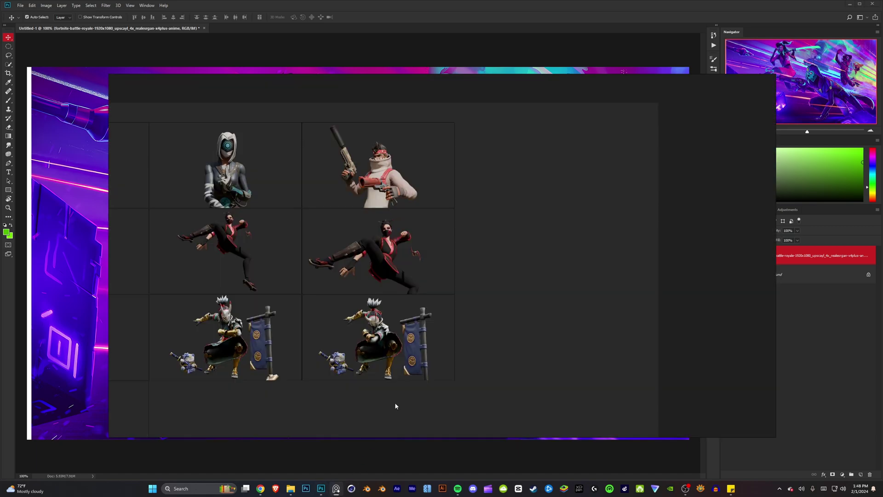